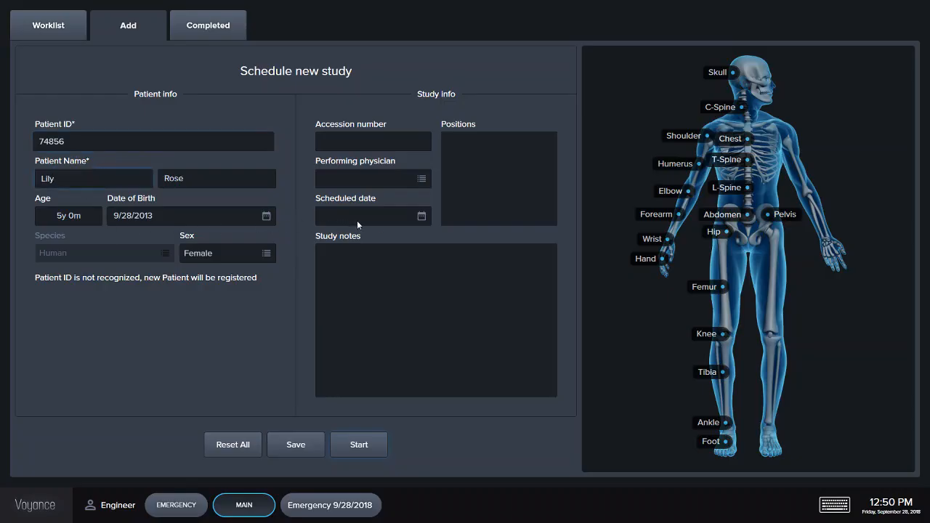
# - Set the study's scheduled date to 9/28/2018
pyautogui.click(422, 216)
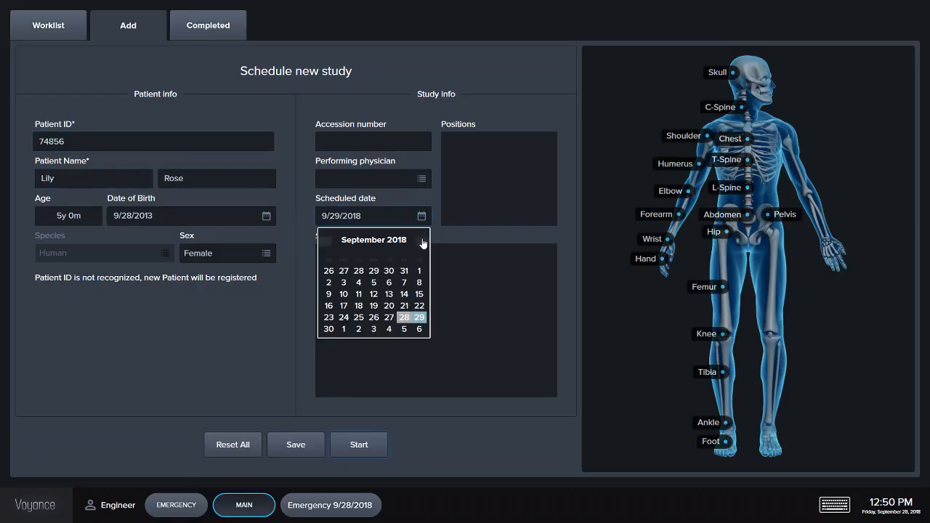
pyautogui.click(404, 317)
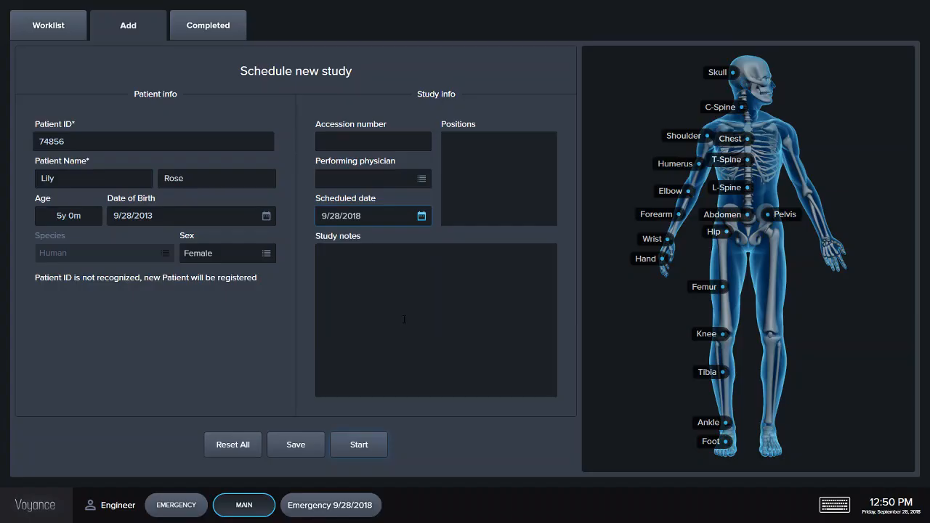
pyautogui.click(421, 215)
pyautogui.click(475, 292)
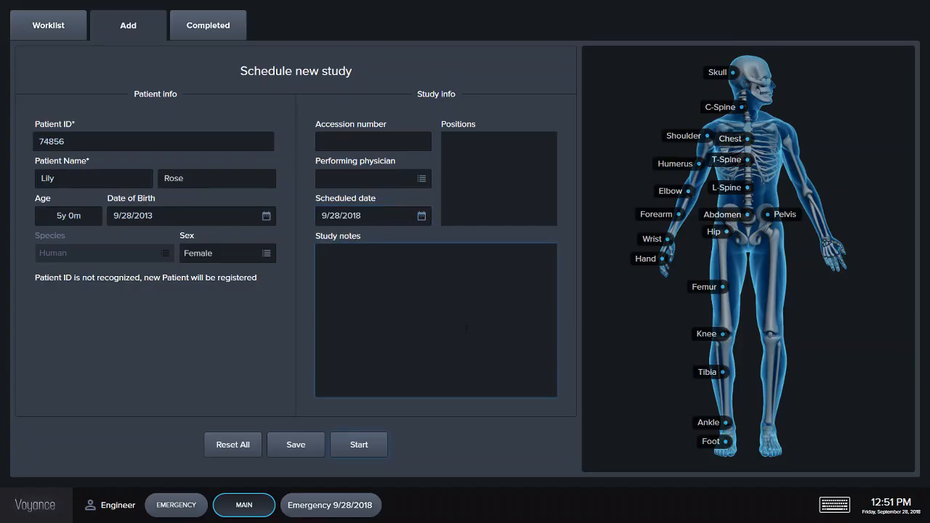
# - Add a Skull LAT position to the study and start it
pyautogui.click(718, 72)
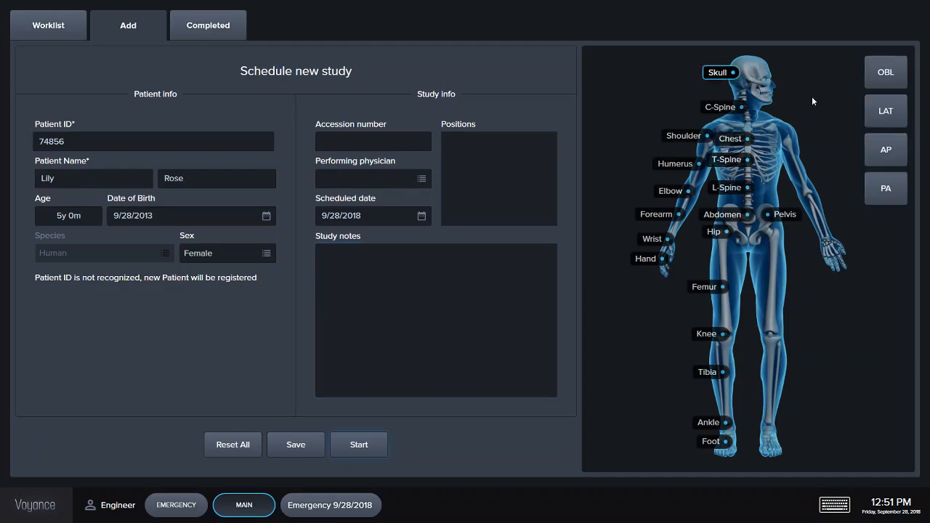
pyautogui.click(890, 116)
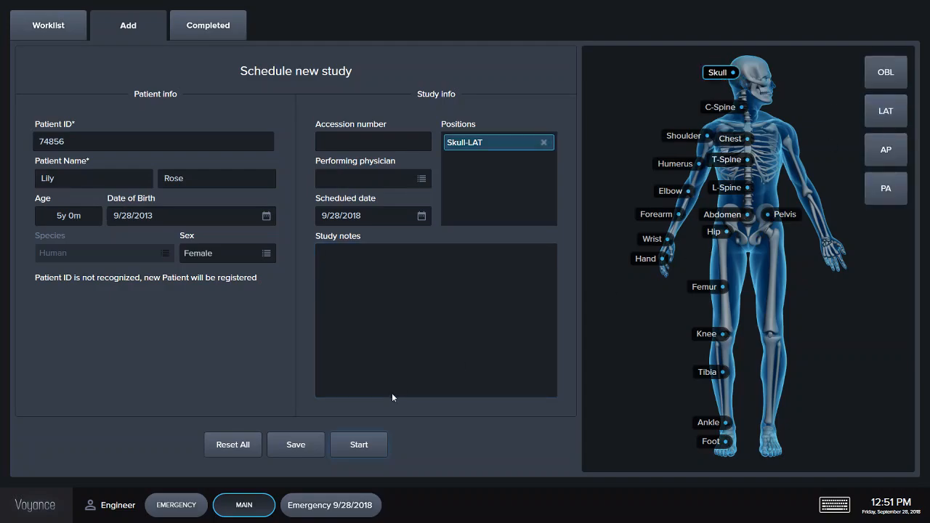
pyautogui.click(370, 452)
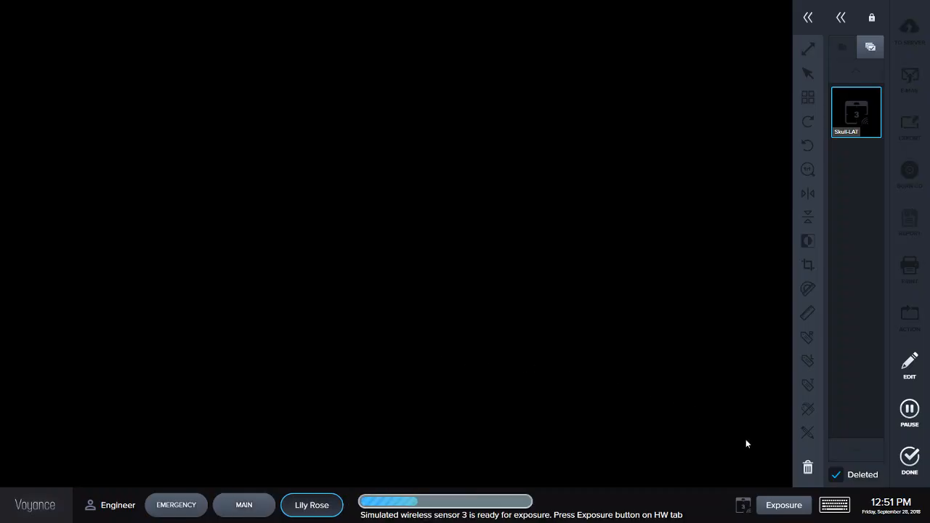
# - Take the exposure for the Skull LAT position, then expand the tools panel and scroll through its tool list
pyautogui.click(796, 513)
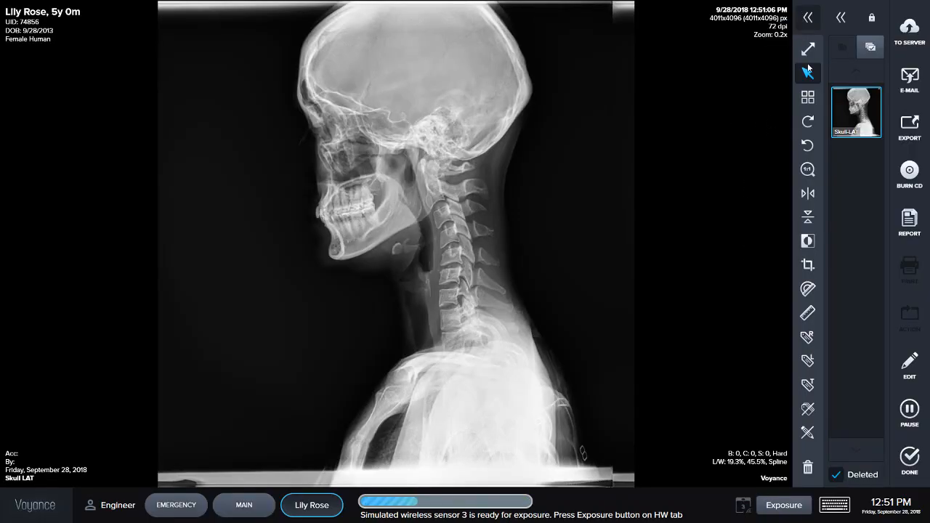
pyautogui.click(807, 18)
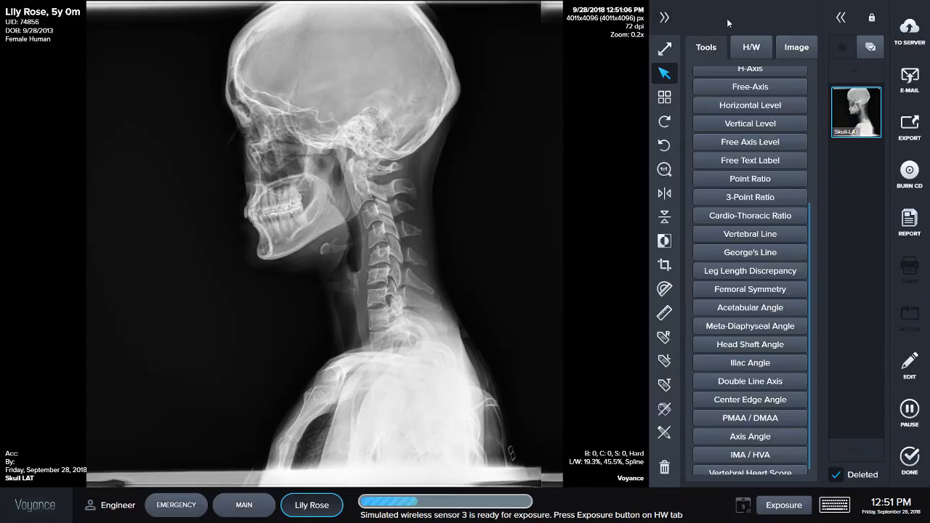
pyautogui.scroll(5, 767, 262)
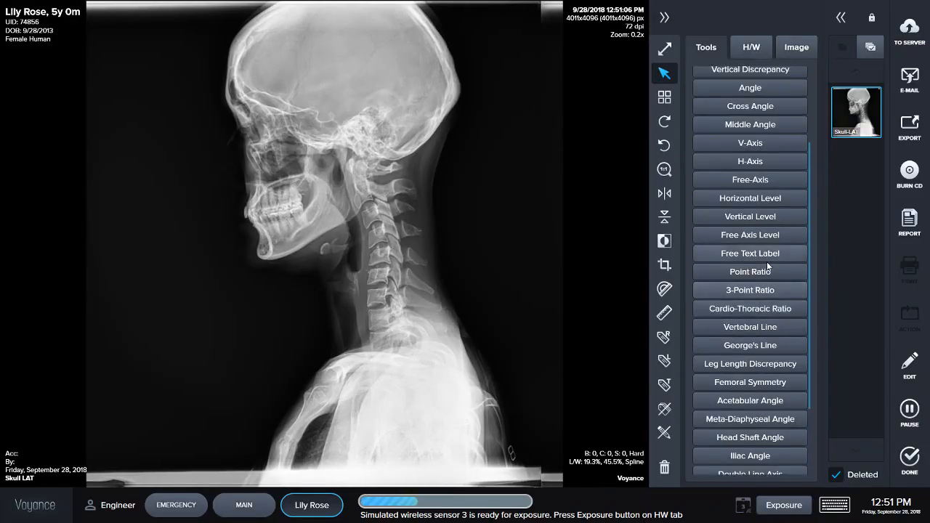
pyautogui.scroll(2, 766, 265)
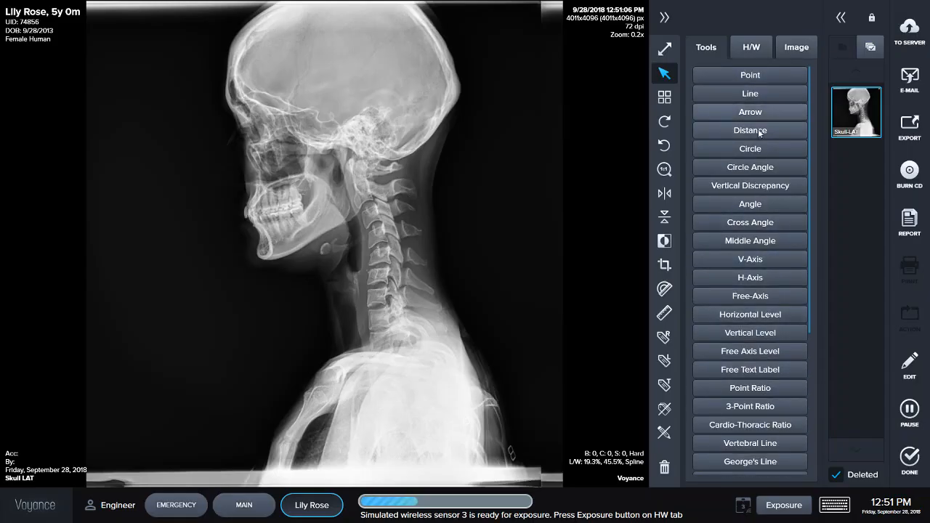
pyautogui.scroll(-3, 758, 148)
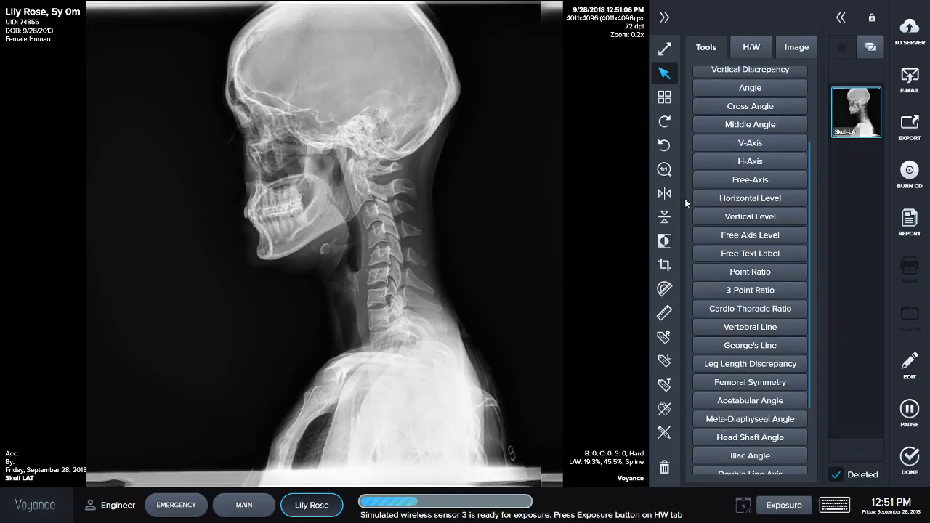
# - Crop the skull image by trimming its left, right and bottom edges, then apply the crop
pyautogui.click(667, 265)
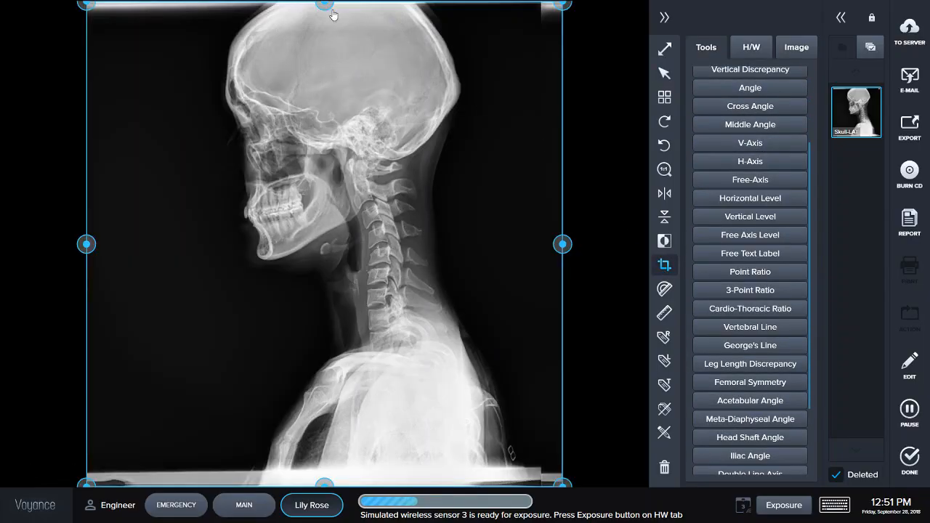
pyautogui.moveTo(86, 252); pyautogui.dragTo(178, 252)
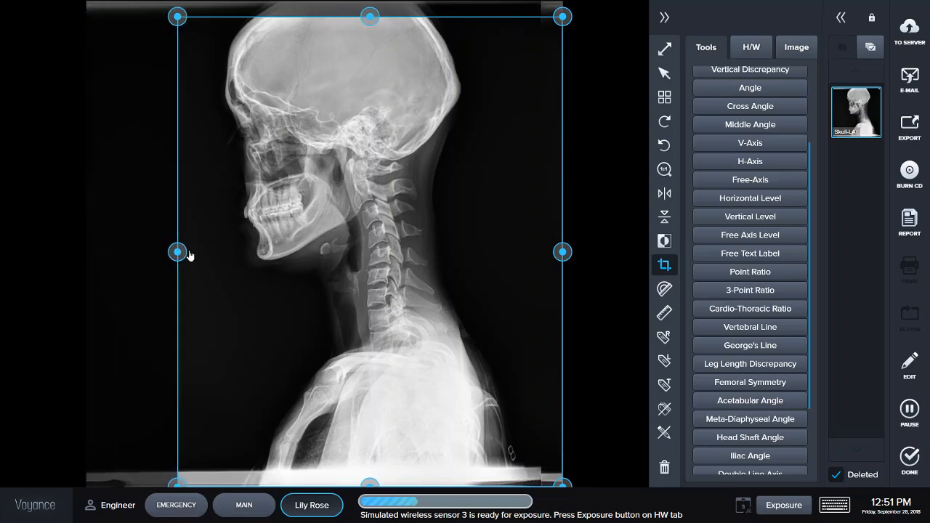
pyautogui.moveTo(562, 252); pyautogui.dragTo(526, 252)
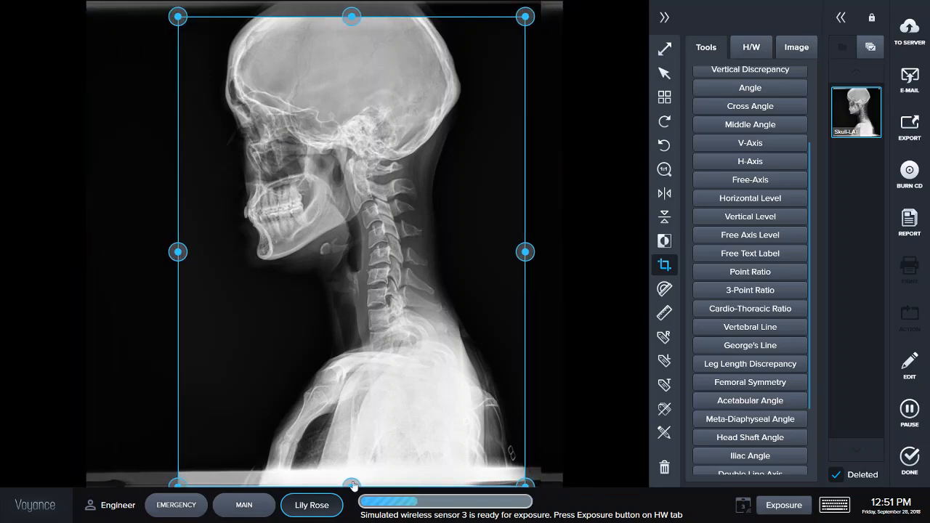
pyautogui.moveTo(353, 483); pyautogui.dragTo(353, 456)
pyautogui.click(665, 73)
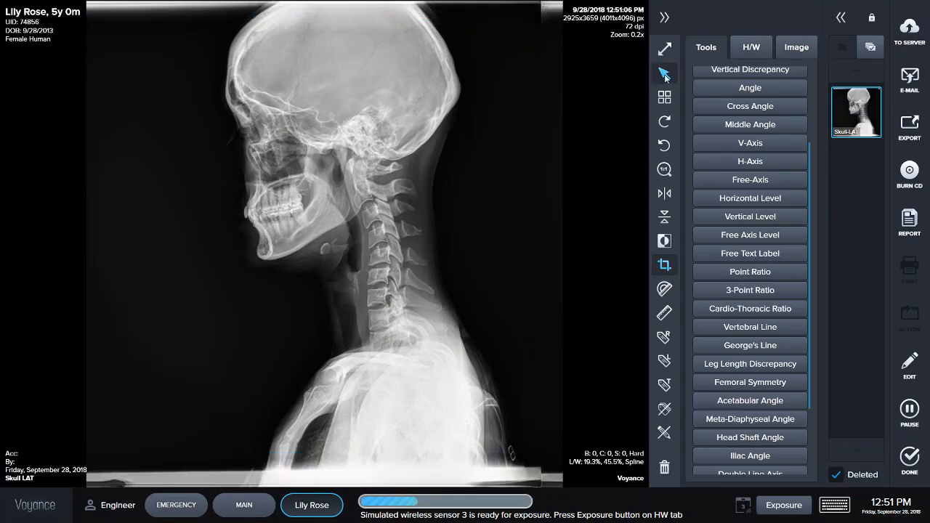
# - Add a second Skull LAT position to the study and take its exposure
pyautogui.click(664, 18)
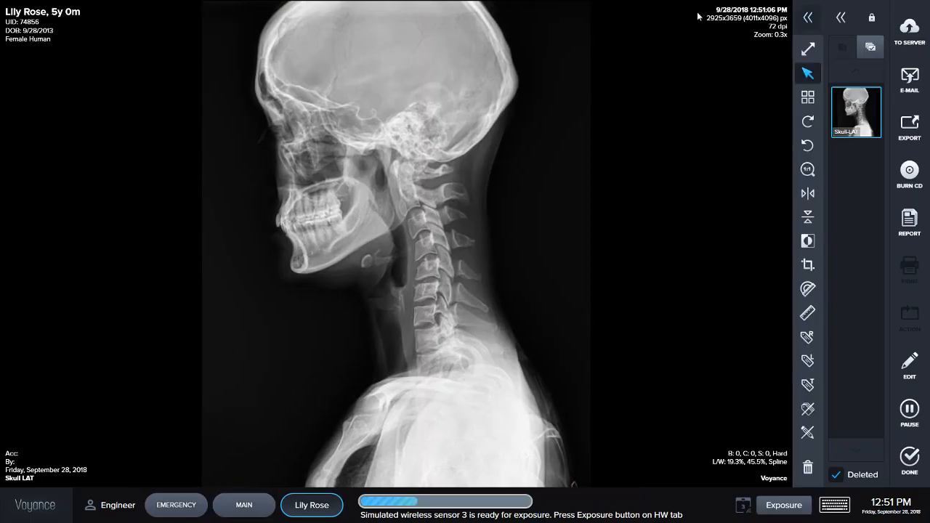
pyautogui.click(842, 19)
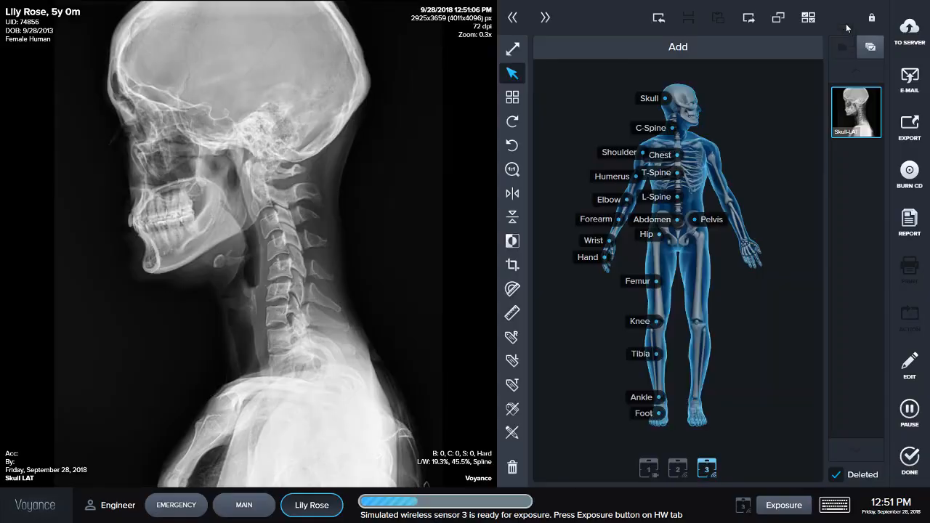
pyautogui.click(643, 100)
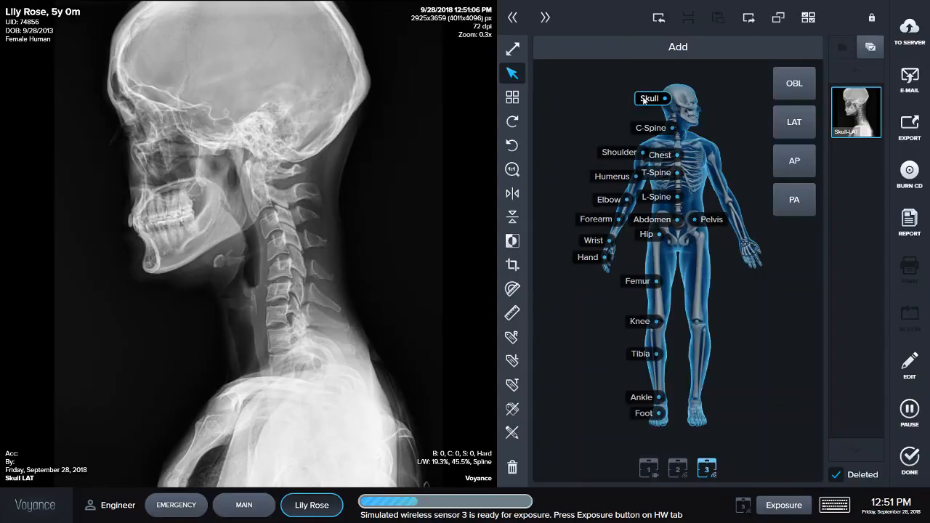
pyautogui.click(794, 122)
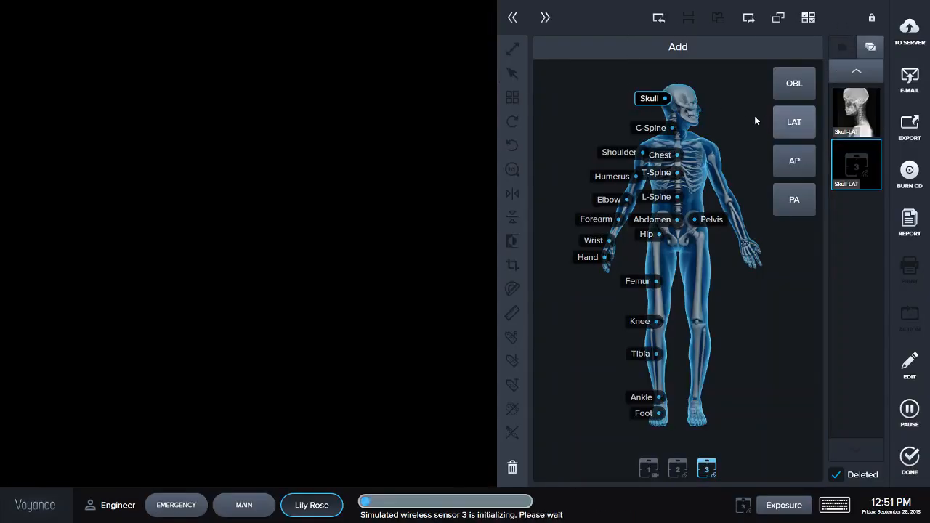
pyautogui.click(767, 505)
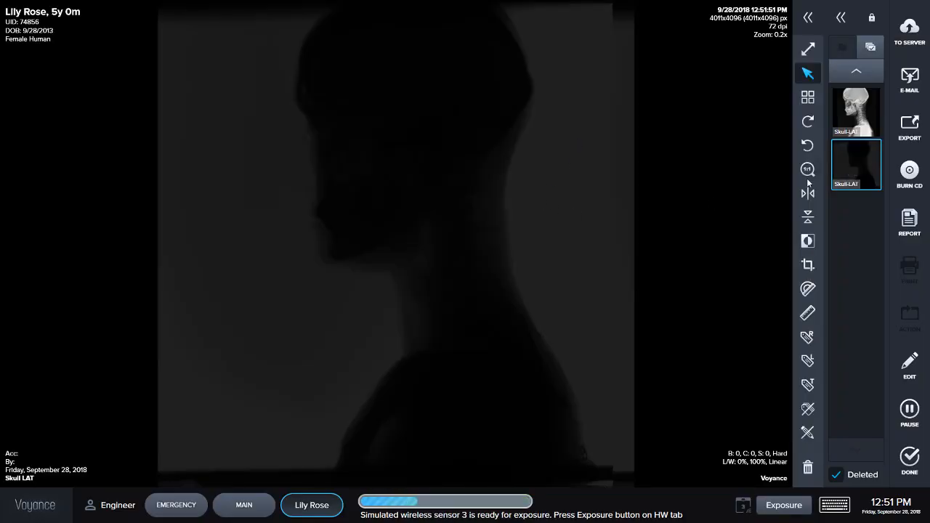
# - Crop the second skull image by trimming its left, right and bottom edges, then apply the crop
pyautogui.click(811, 265)
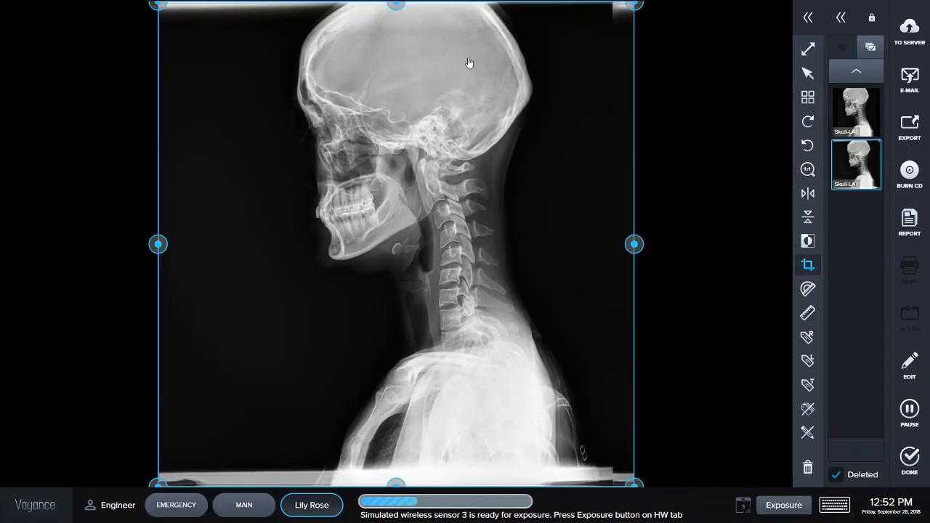
pyautogui.moveTo(168, 259); pyautogui.dragTo(260, 260)
pyautogui.moveTo(639, 257); pyautogui.dragTo(609, 250)
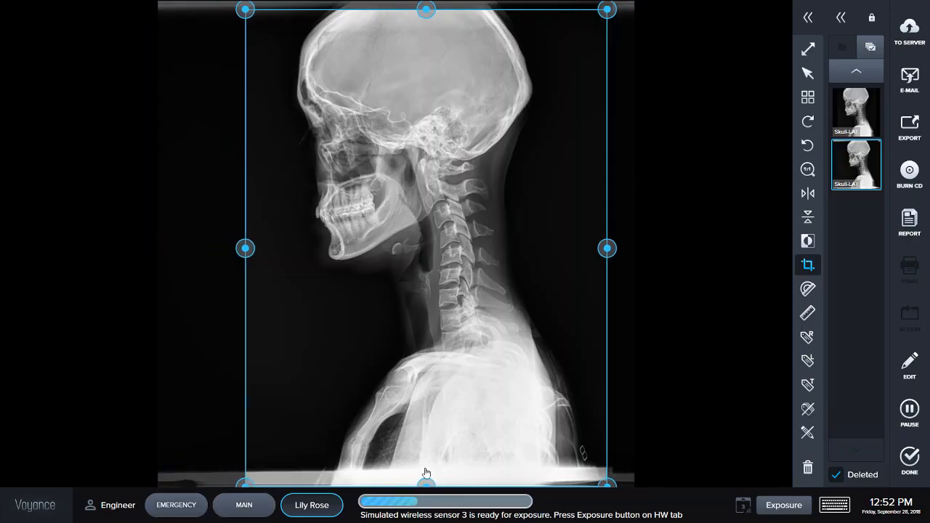
pyautogui.moveTo(428, 481); pyautogui.dragTo(427, 452)
pyautogui.click(807, 72)
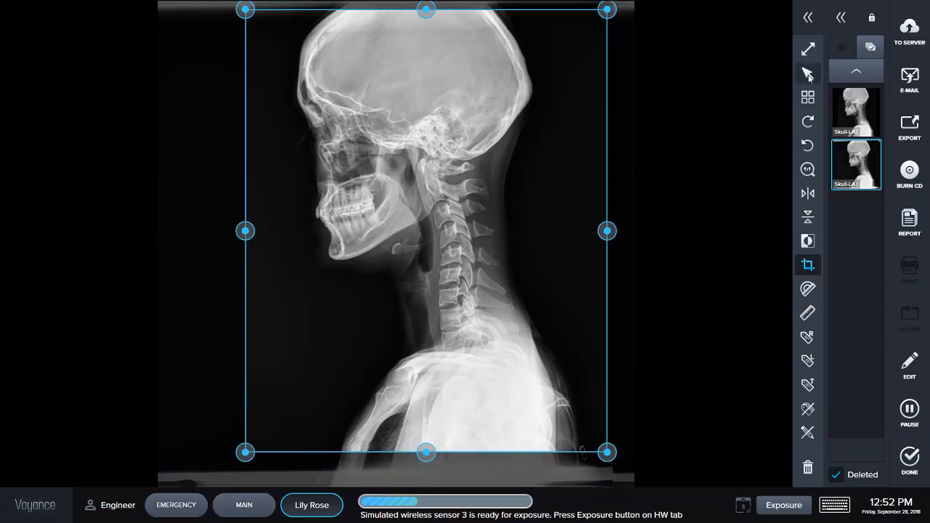
# - Place an R side marker on the image beside the neck
pyautogui.click(807, 337)
pyautogui.click(544, 237)
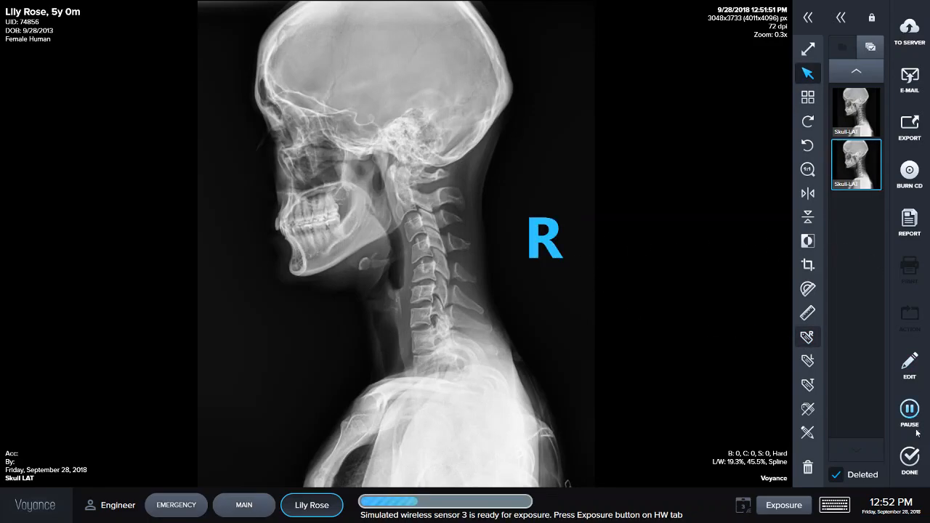
# - Mark the study as completed, including image overlays
pyautogui.click(914, 467)
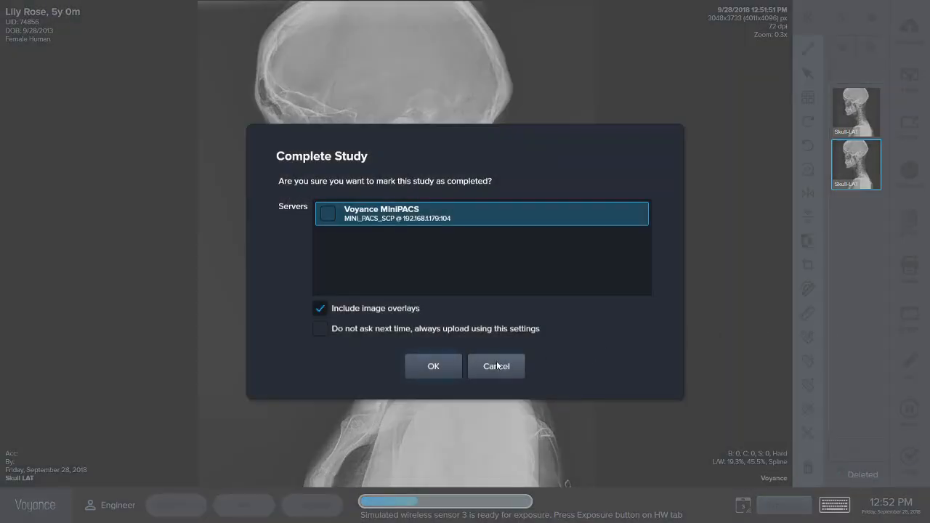
pyautogui.click(433, 366)
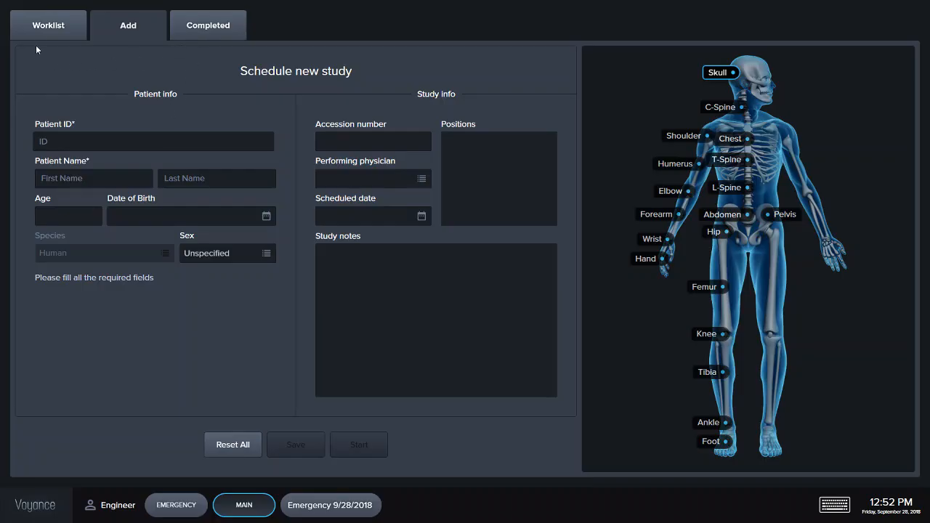
# - Search the completed studies for "li" and open the patient's study
pyautogui.click(193, 35)
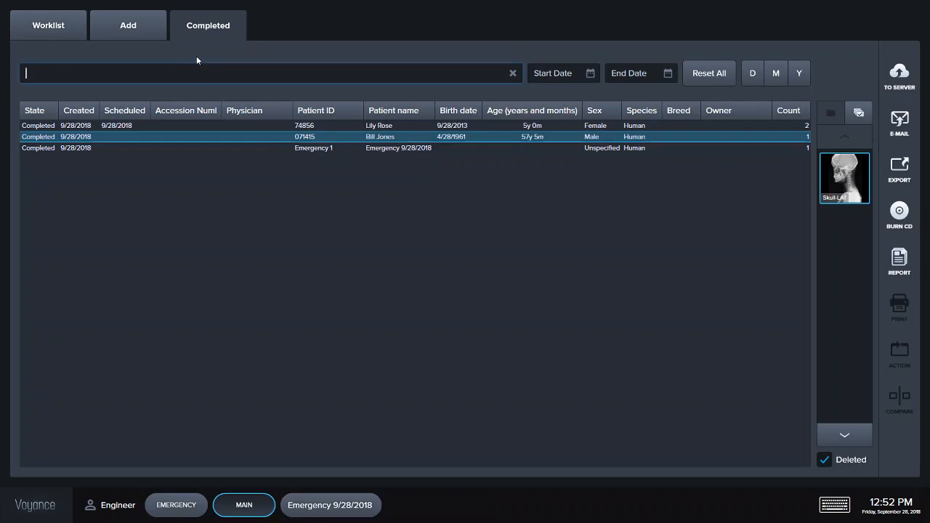
pyautogui.write('l')
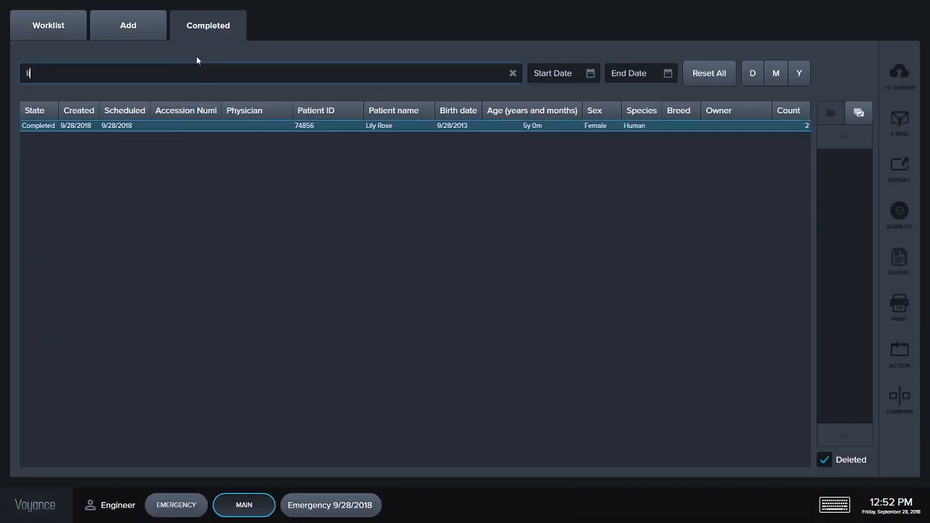
pyautogui.write('i')
pyautogui.click(238, 132)
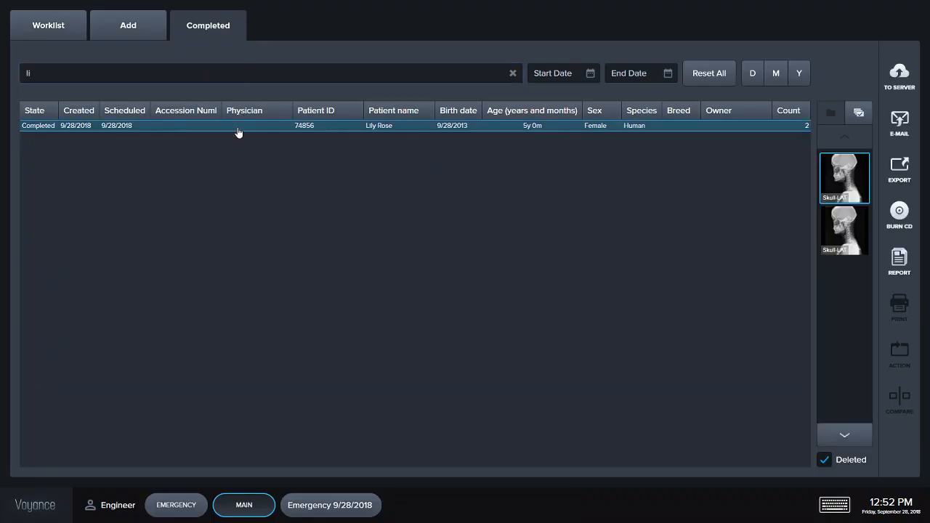
pyautogui.doubleClick(238, 132)
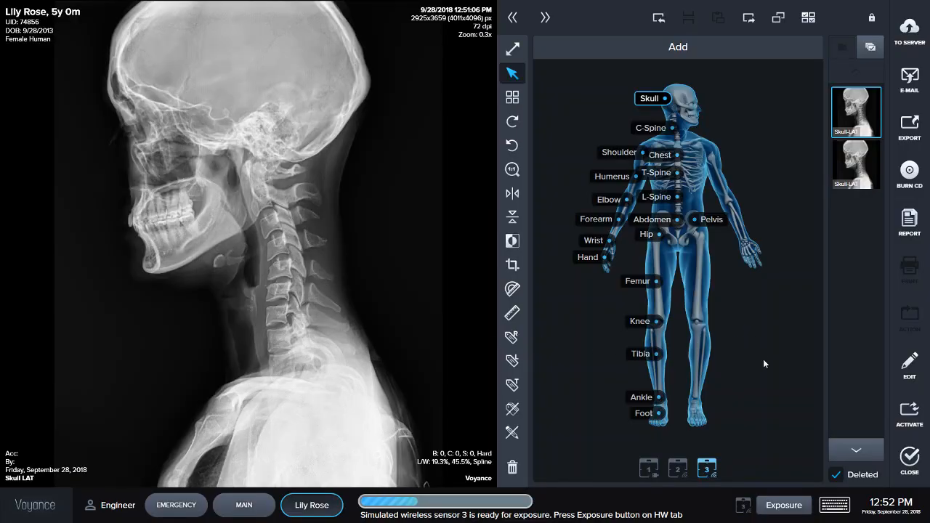
# - Re-activate the opened study
pyautogui.click(909, 413)
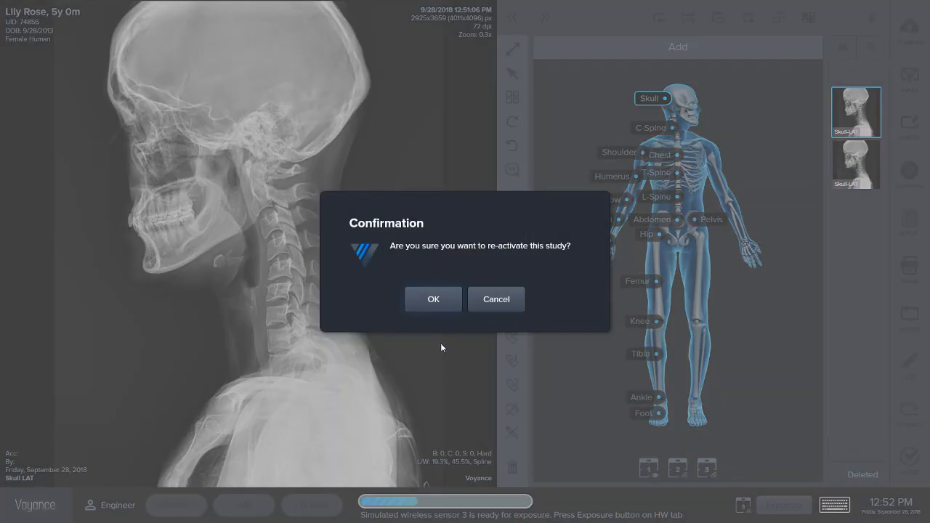
pyautogui.click(430, 300)
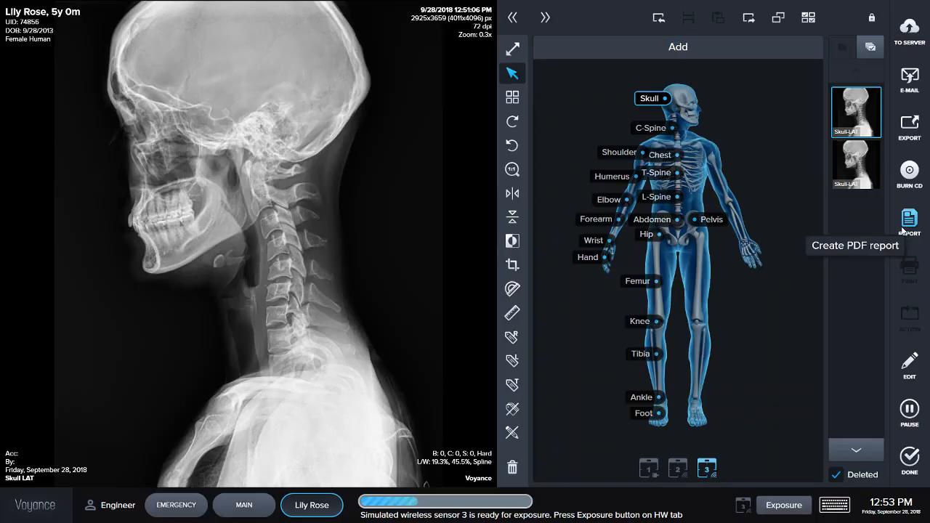
# - Email the study's images as JPEG with image overlays to the saved support address from the address book
pyautogui.click(919, 83)
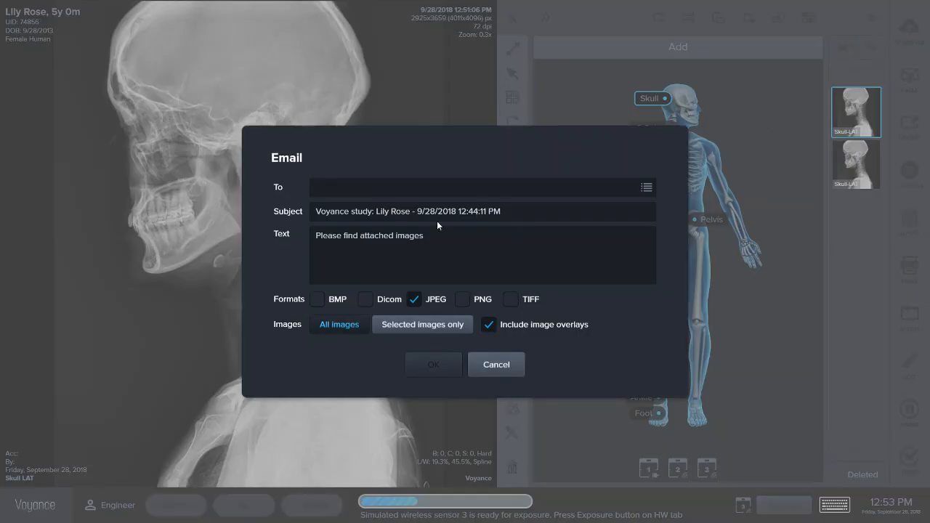
pyautogui.click(647, 188)
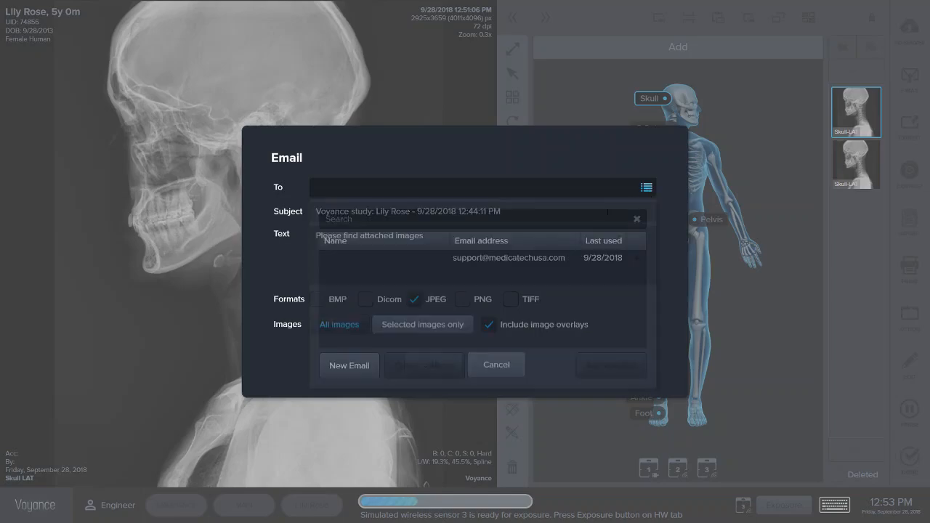
pyautogui.click(529, 258)
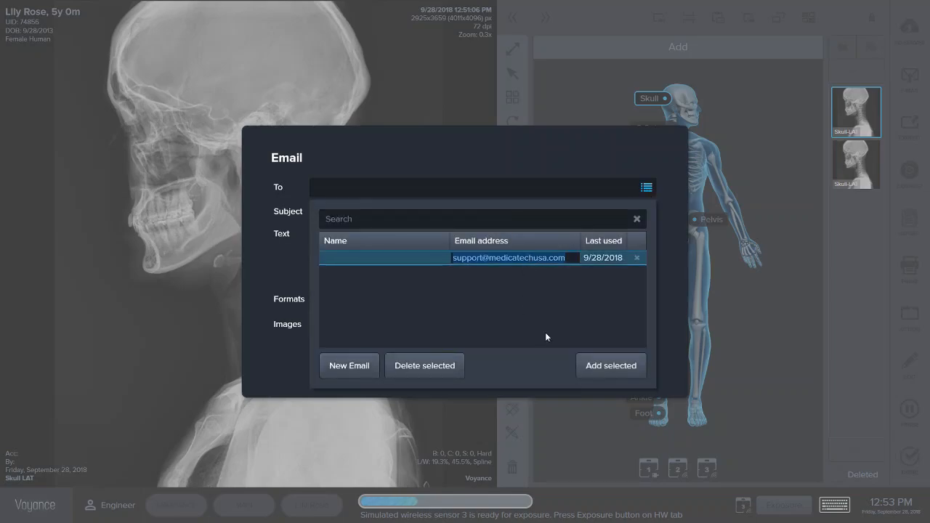
pyautogui.click(589, 367)
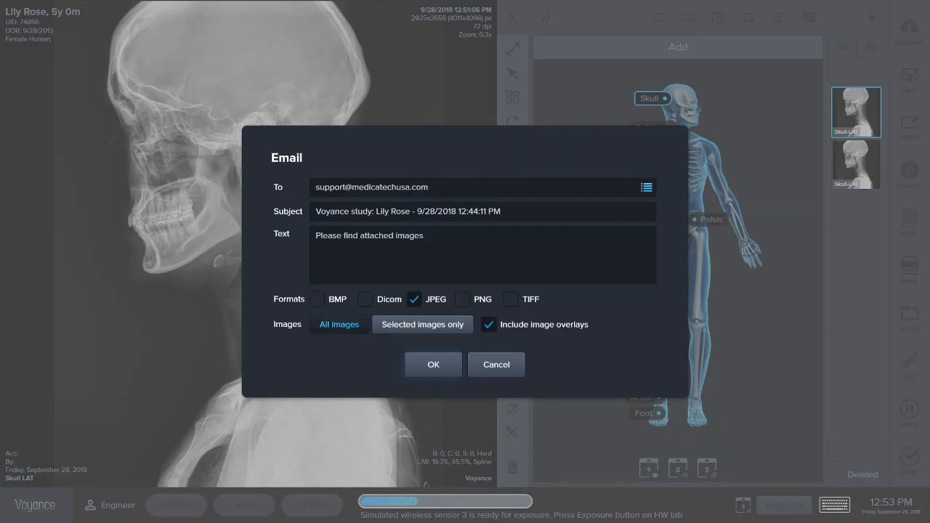
pyautogui.moveTo(436, 238); pyautogui.dragTo(284, 250)
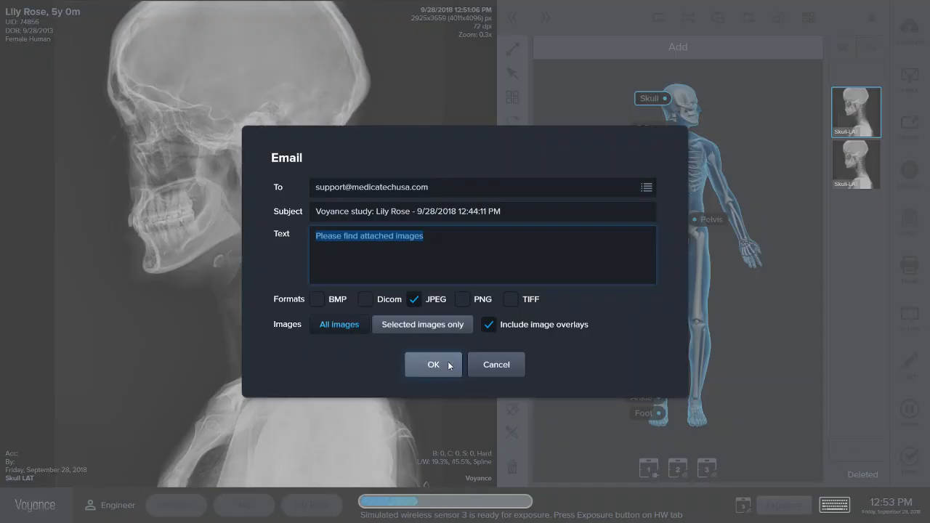
pyautogui.click(488, 365)
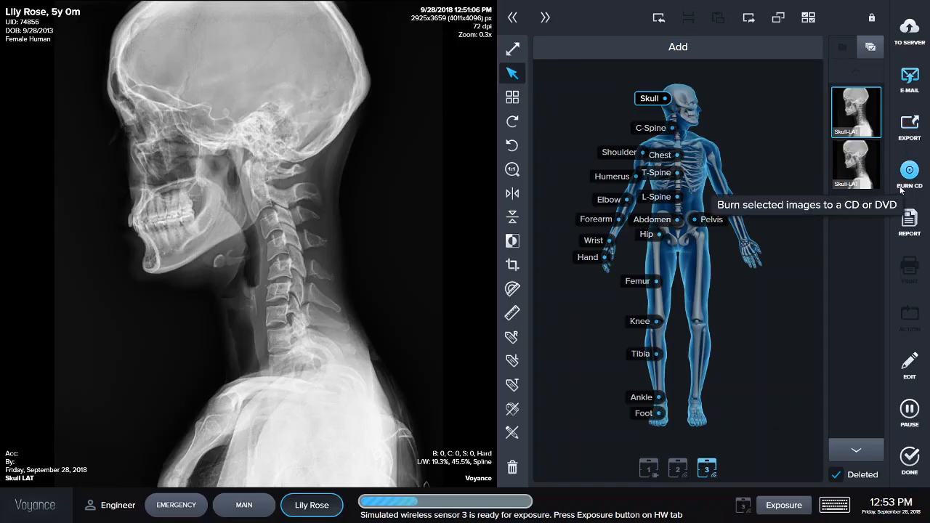
pyautogui.click(909, 234)
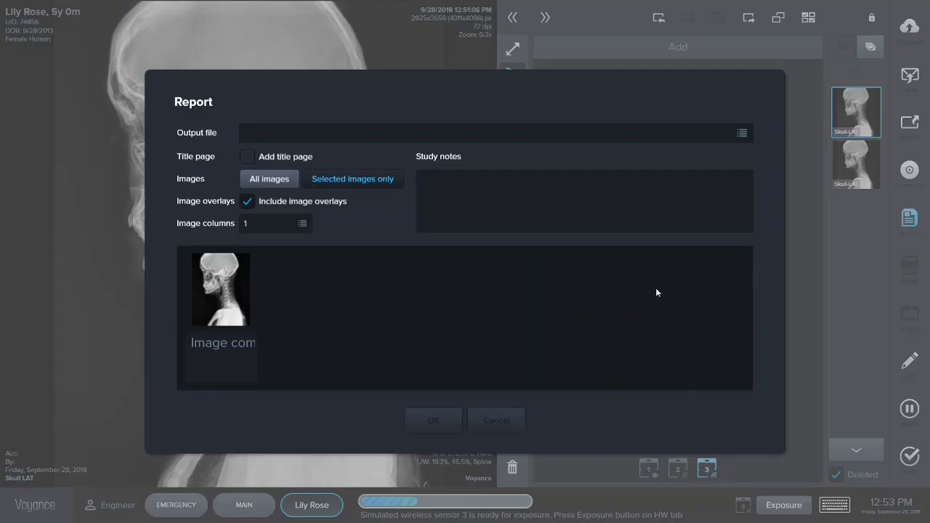
pyautogui.click(513, 199)
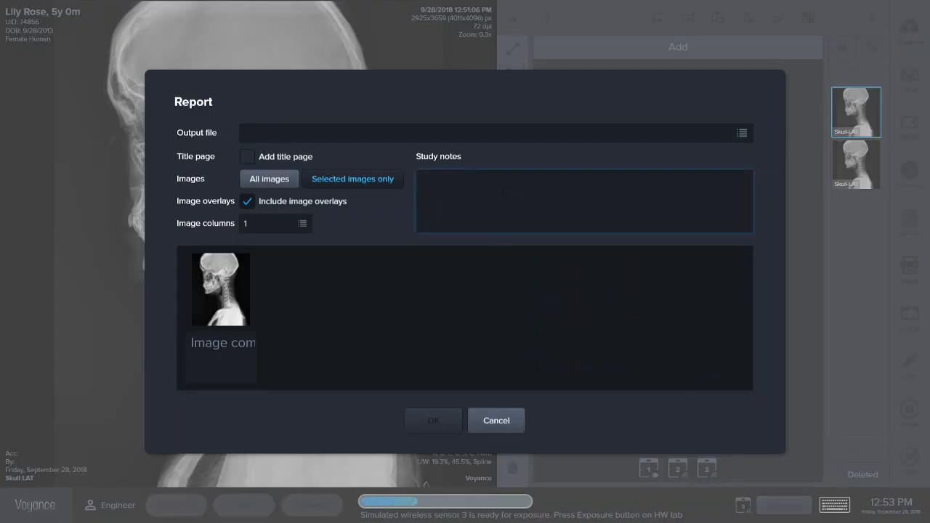
pyautogui.click(503, 420)
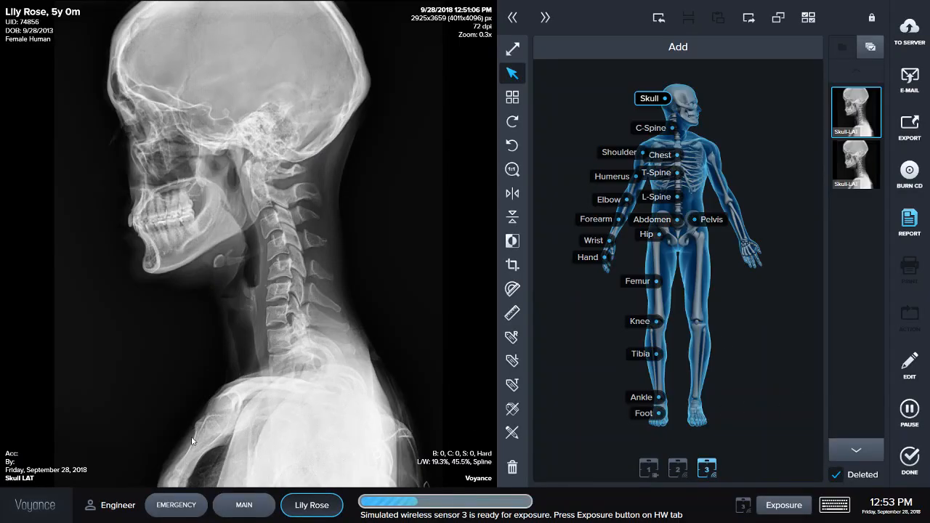
# - Start a new emergency study and take a skull exposure
pyautogui.click(186, 508)
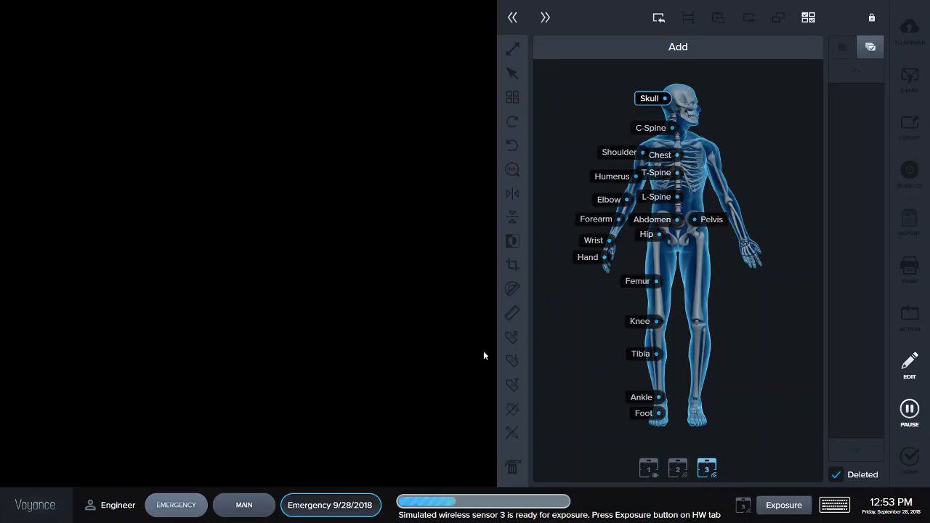
pyautogui.click(779, 505)
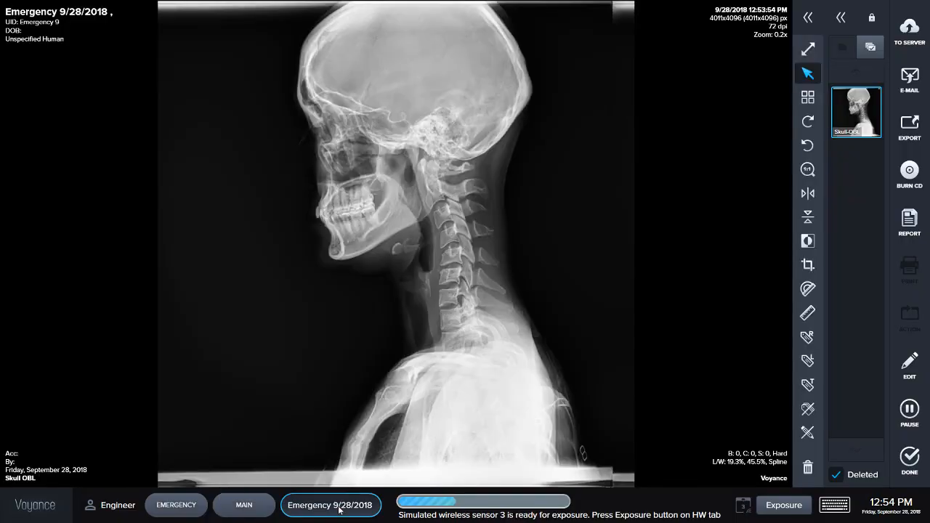
# - Switch to another open patient's study and mark it as completed, including image overlays
pyautogui.click(338, 511)
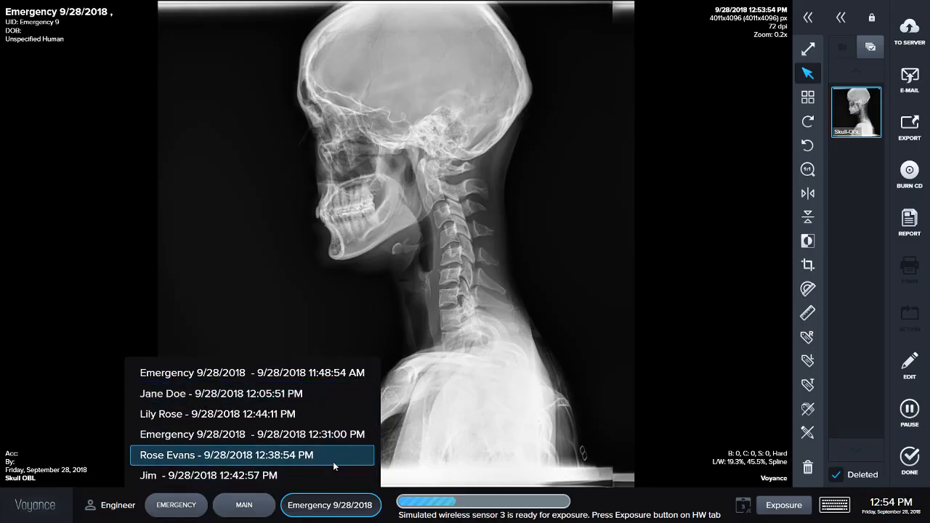
pyautogui.click(338, 398)
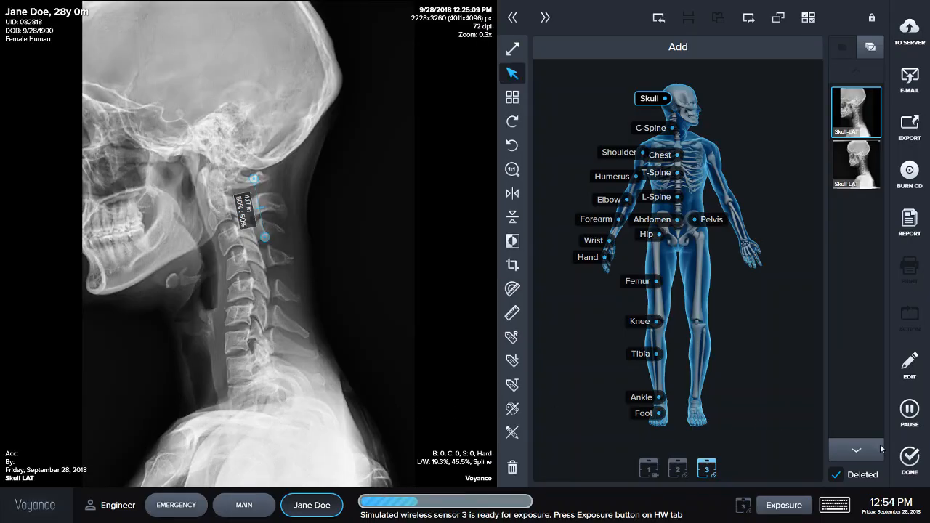
pyautogui.click(917, 454)
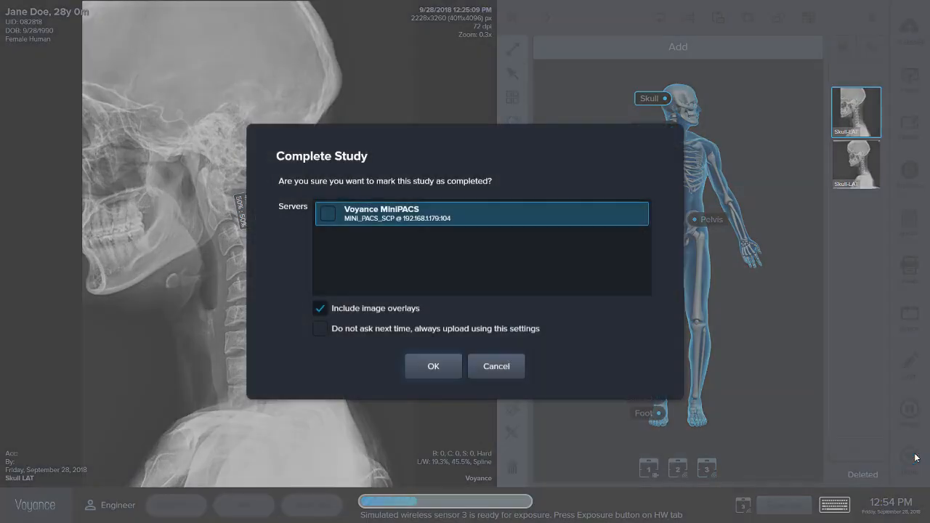
pyautogui.click(432, 367)
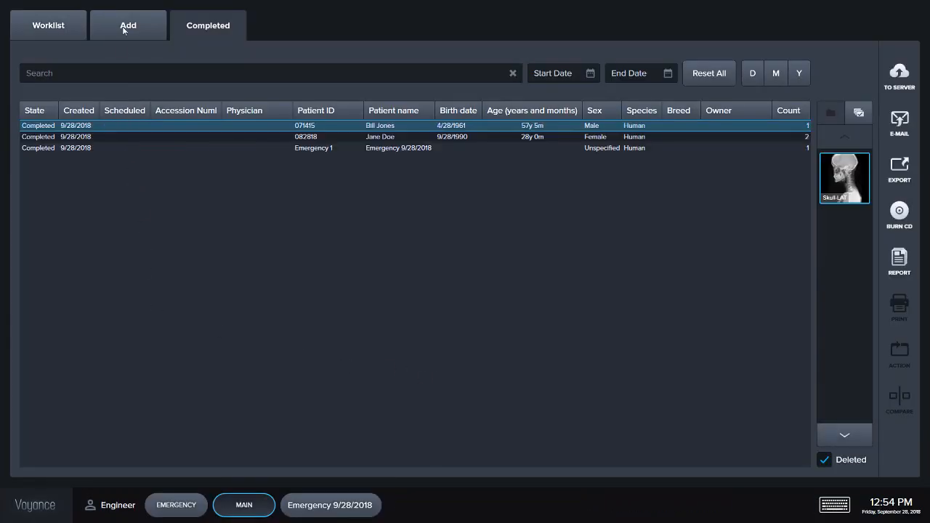
# - Open the Emergency 9 study from the worklist and review its study properties
pyautogui.click(37, 23)
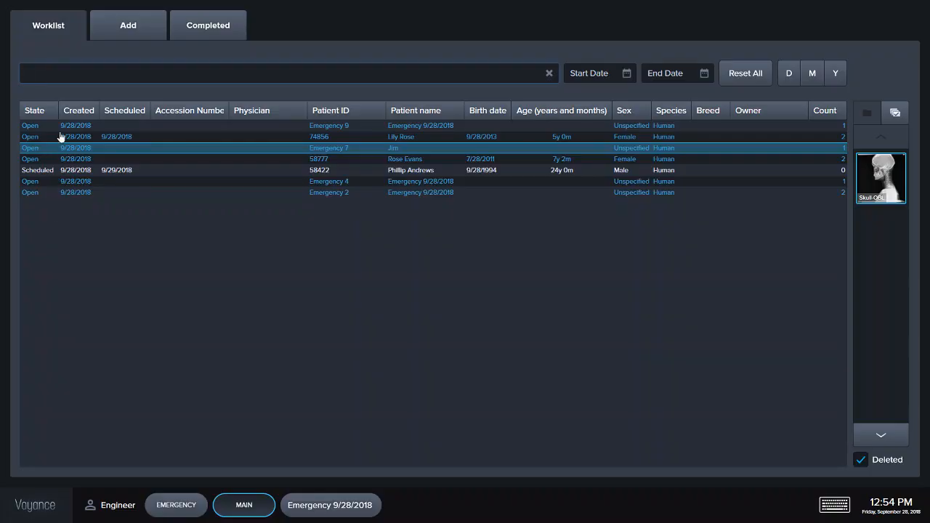
pyautogui.doubleClick(407, 132)
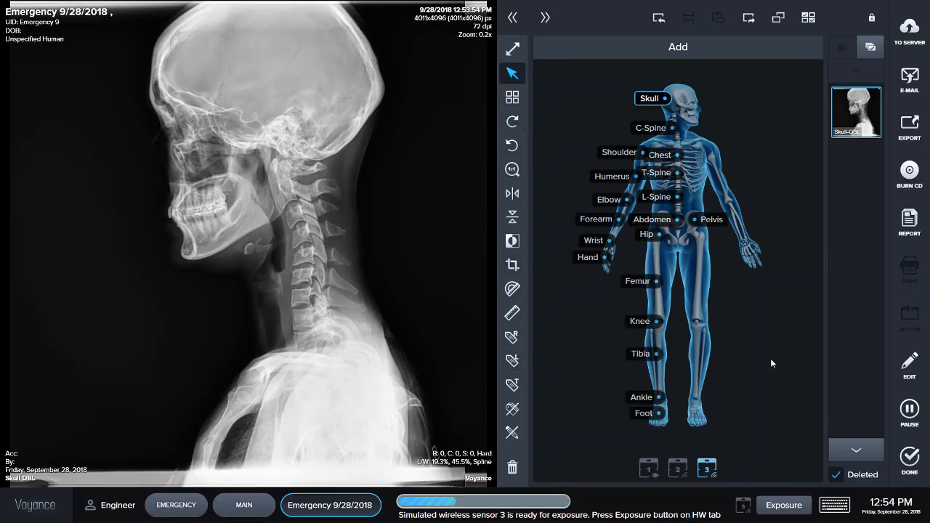
pyautogui.click(916, 369)
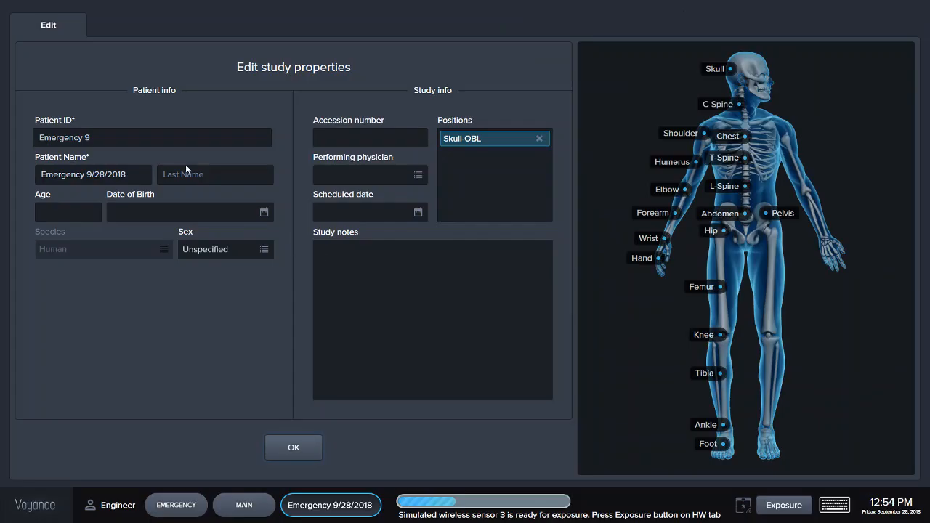
pyautogui.moveTo(133, 170); pyautogui.dragTo(19, 214)
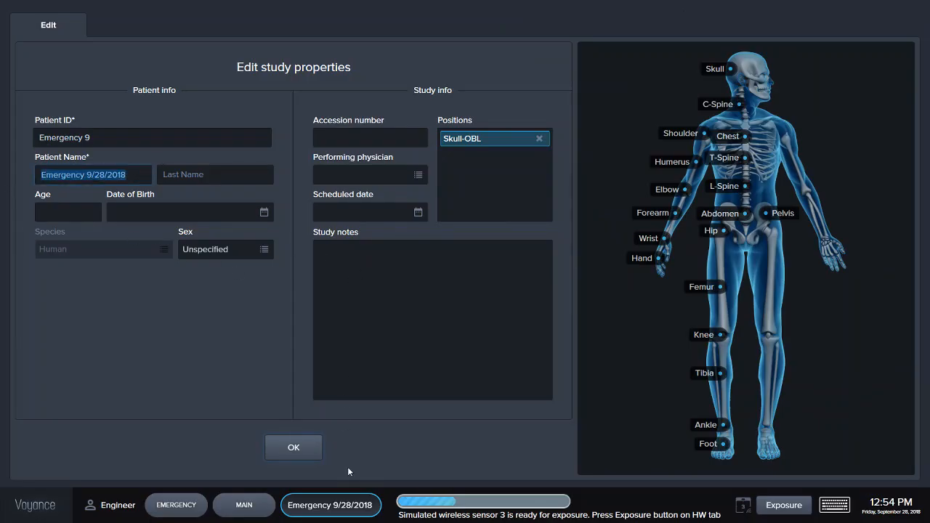
pyautogui.click(286, 451)
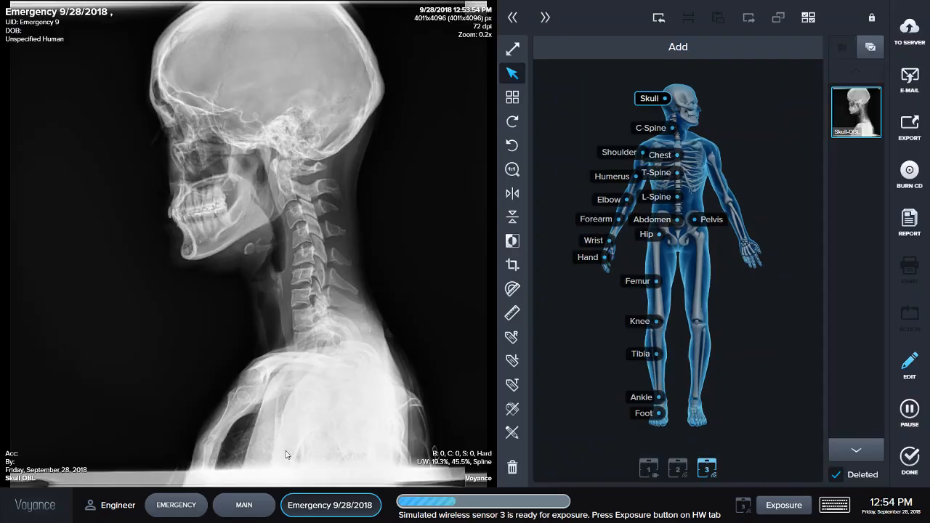
# - Return to the worklist and reopen the skull lateral patient's study
pyautogui.click(234, 508)
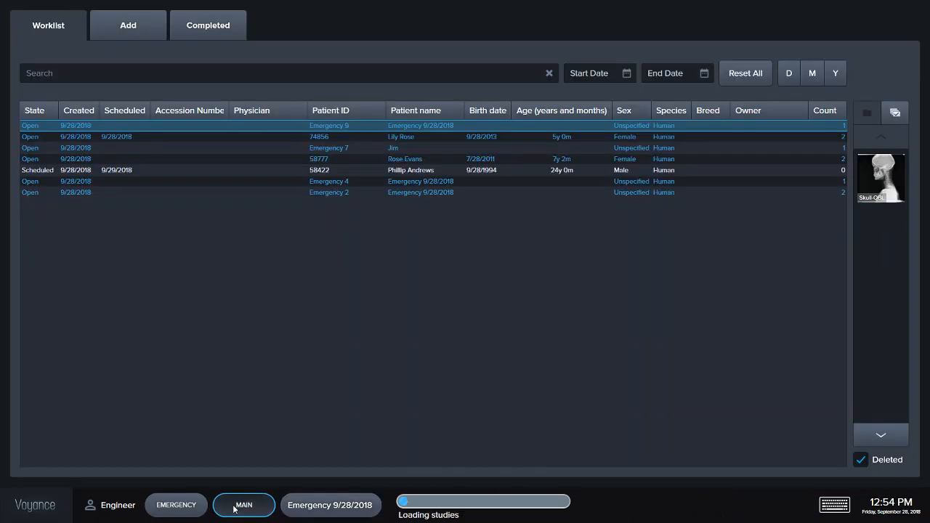
pyautogui.doubleClick(357, 141)
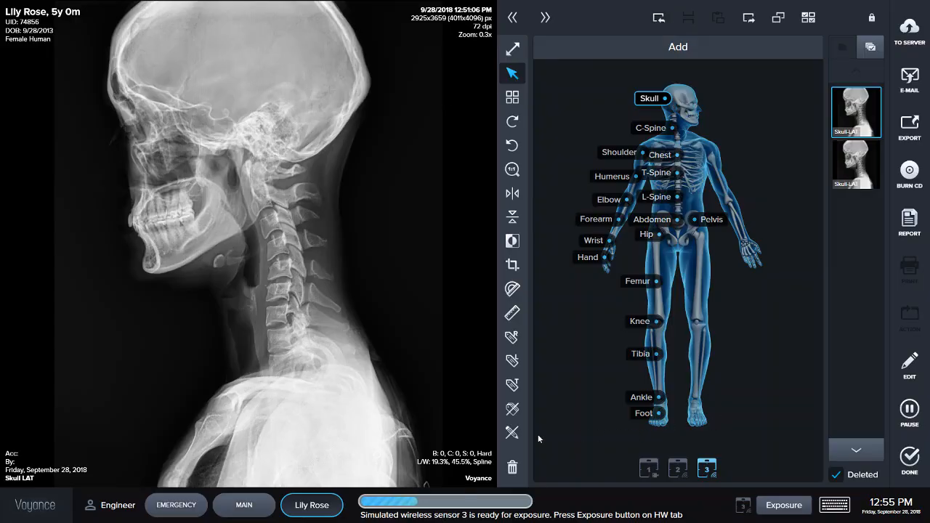
# - Browse the settings' Main, General and Patient pages, including user accounts and body part views
pyautogui.click(22, 500)
pyautogui.click(28, 474)
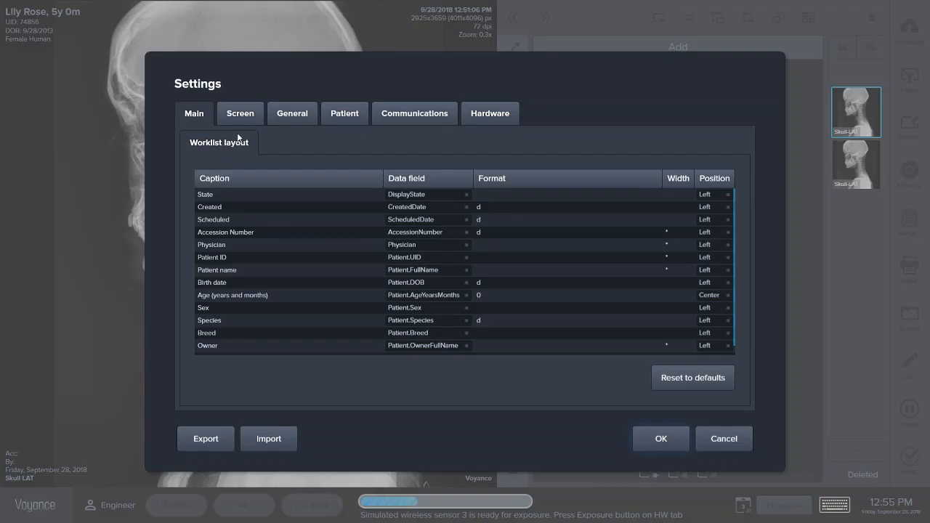
pyautogui.click(273, 115)
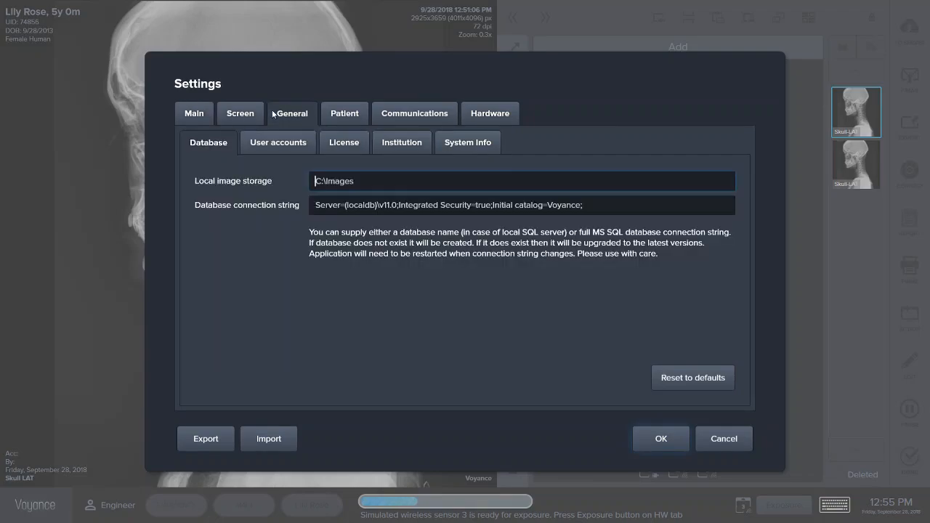
pyautogui.click(270, 145)
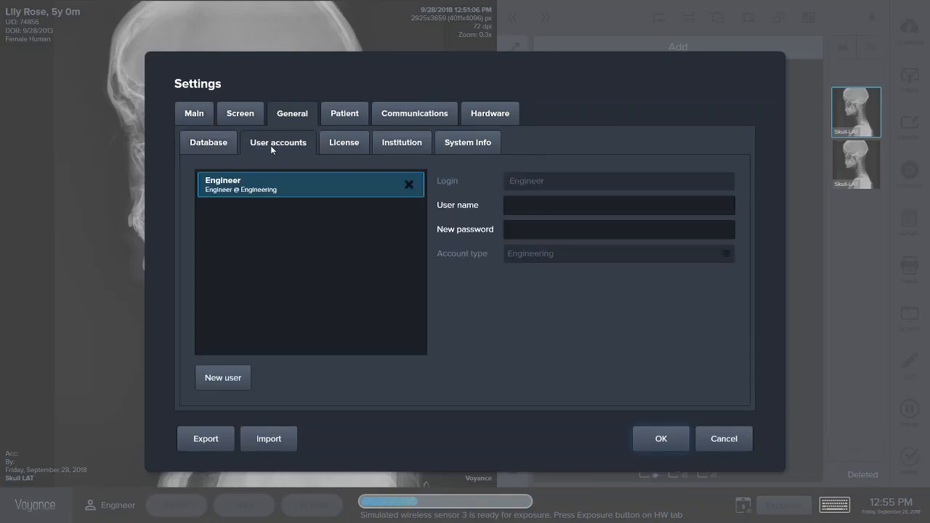
pyautogui.click(336, 116)
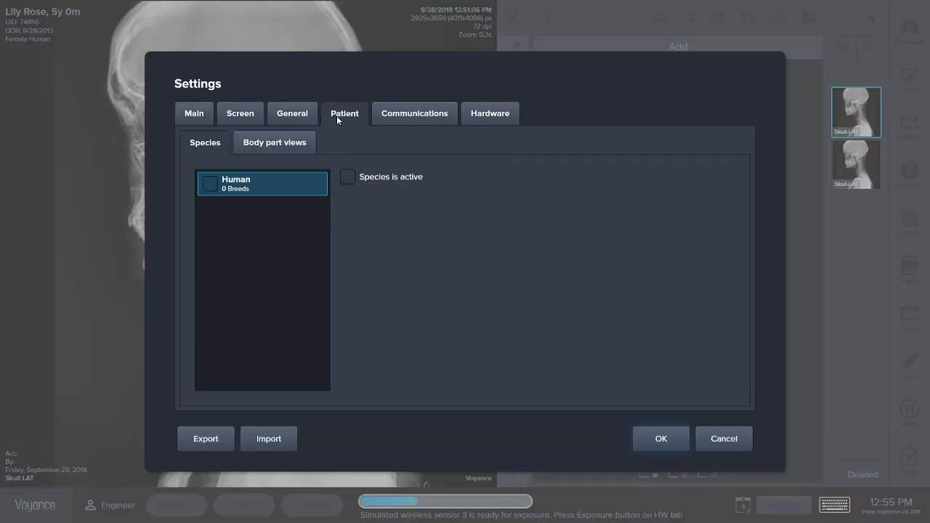
pyautogui.click(278, 149)
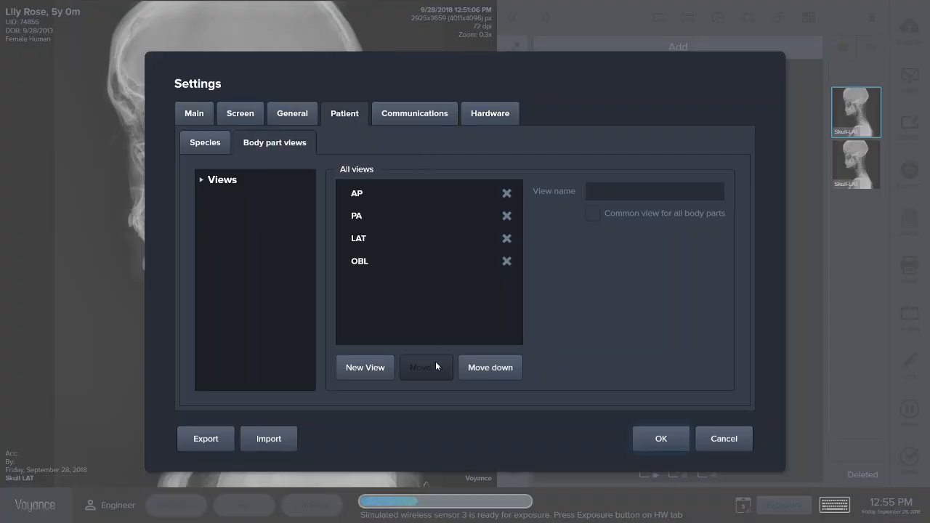
pyautogui.click(654, 438)
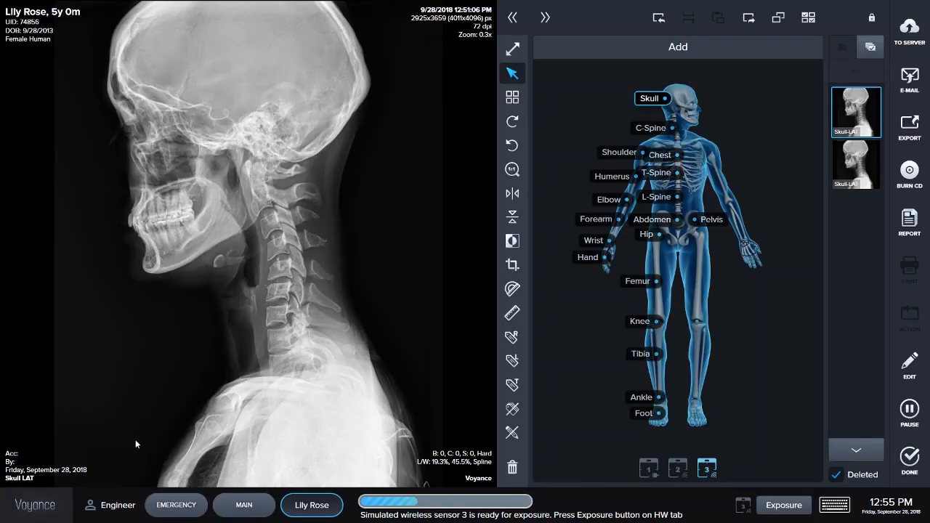
# - Return to the main worklist
pyautogui.click(244, 504)
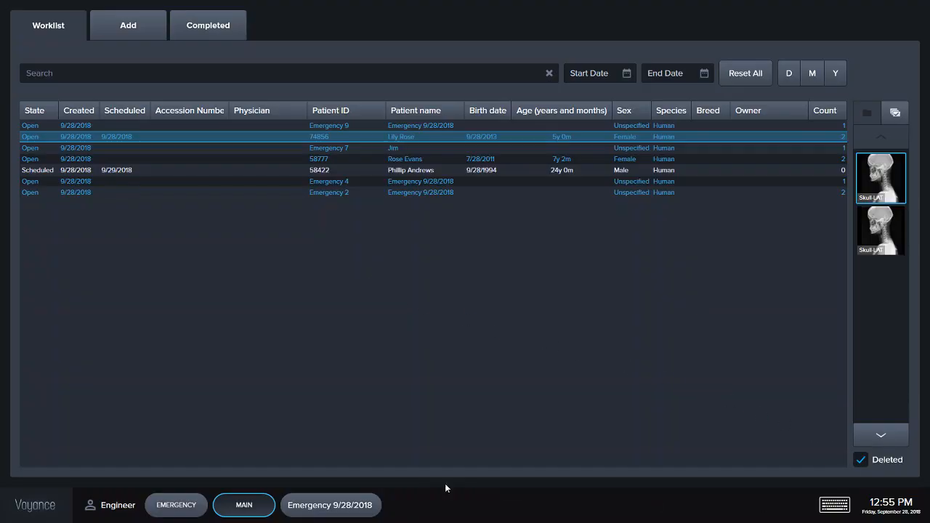
pyautogui.hotkey('alt', 'Tab')
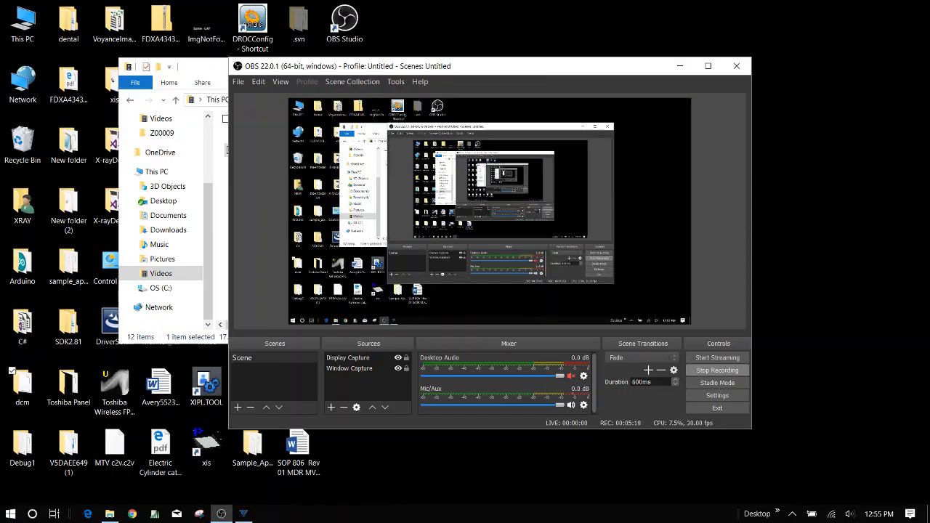